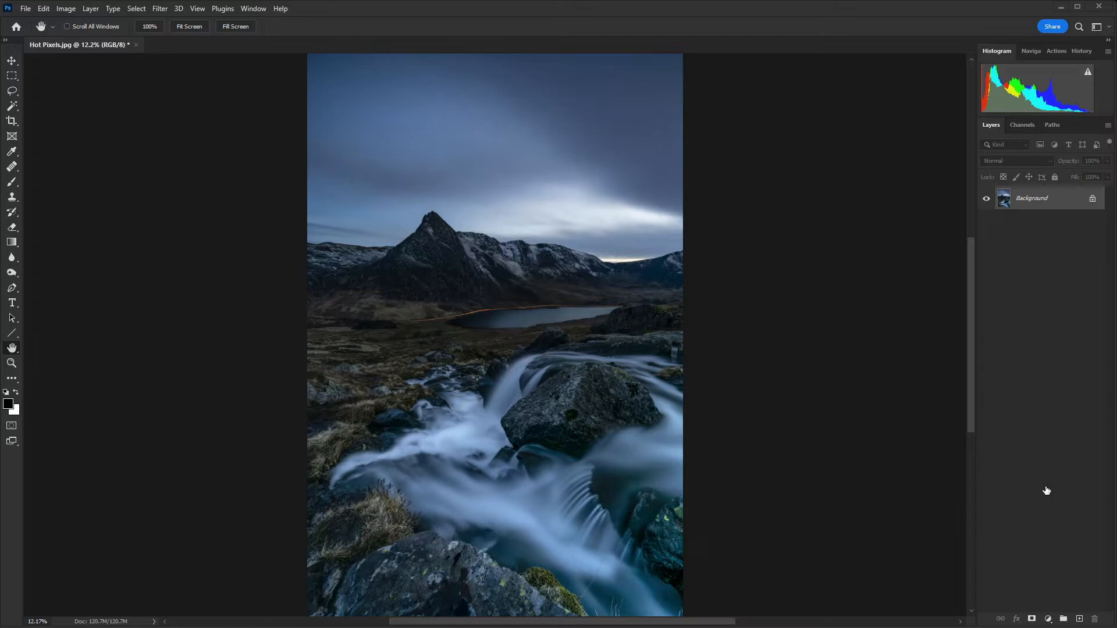
Examine the hot pixels on the dark underside of the large boulder and the water below it at 100% magnification
key(z)
click(536, 430)
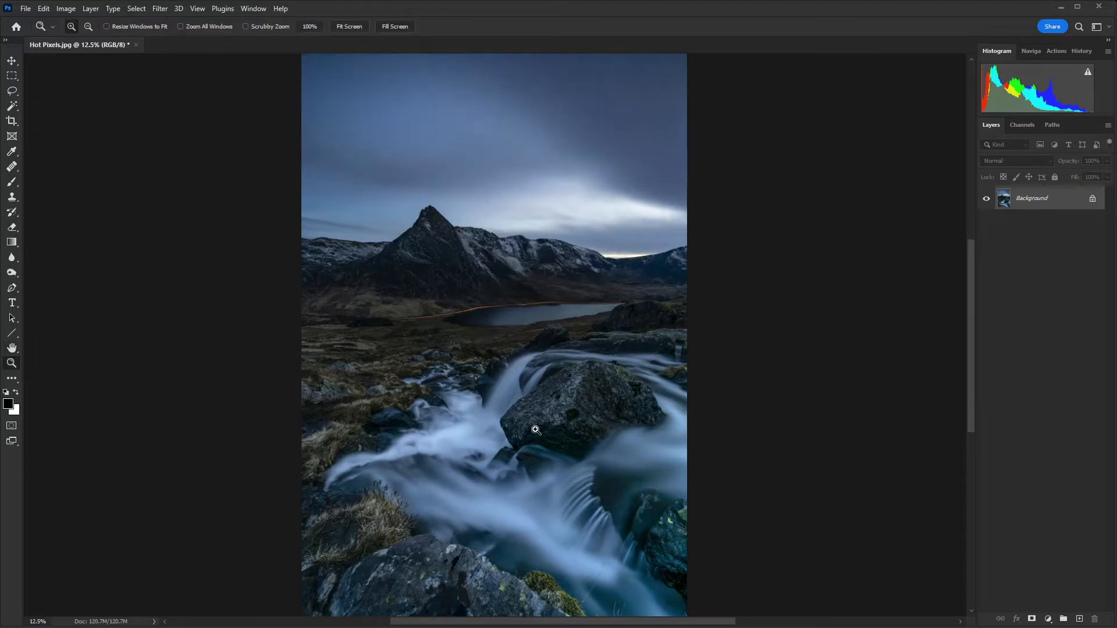
click(533, 429)
click(550, 457)
click(581, 448)
click(591, 451)
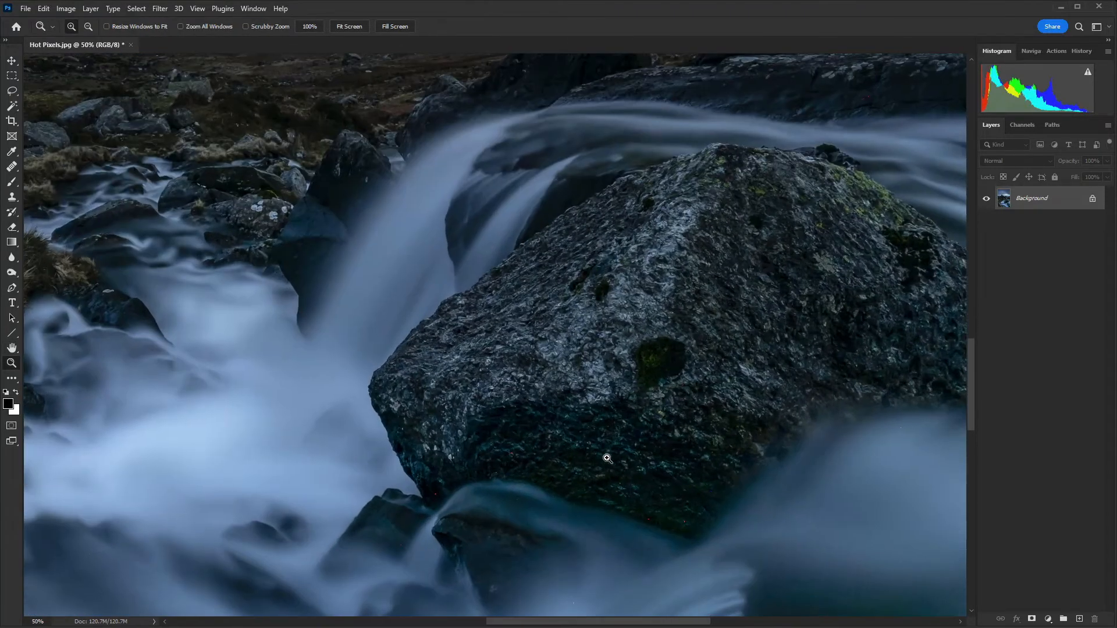
click(596, 443)
drag(603, 431, 528, 256)
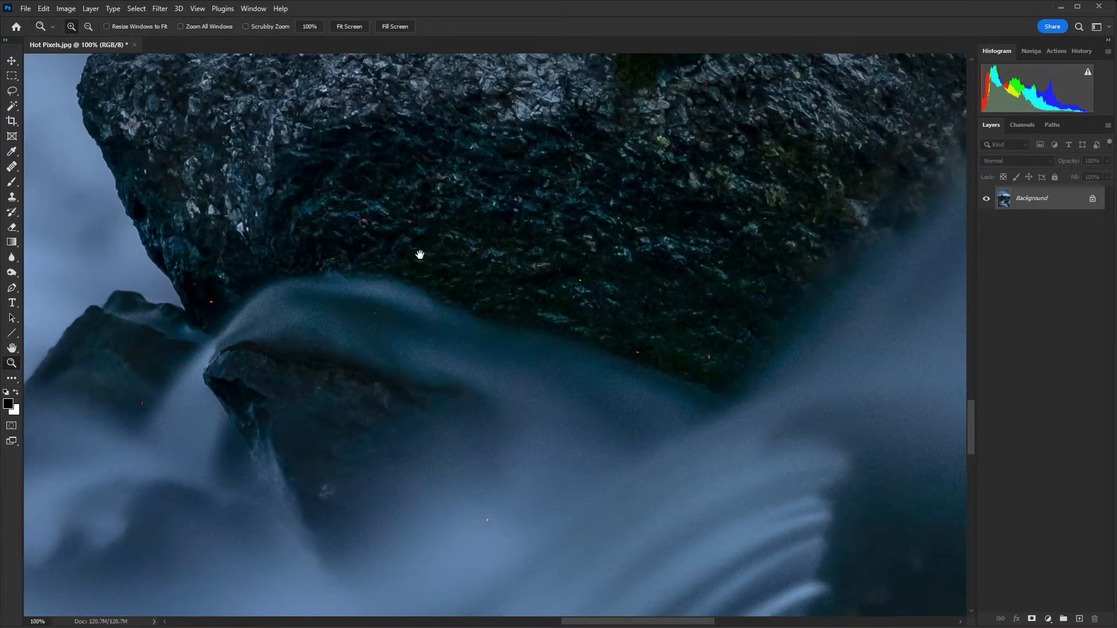
click(419, 255)
drag(581, 320, 515, 300)
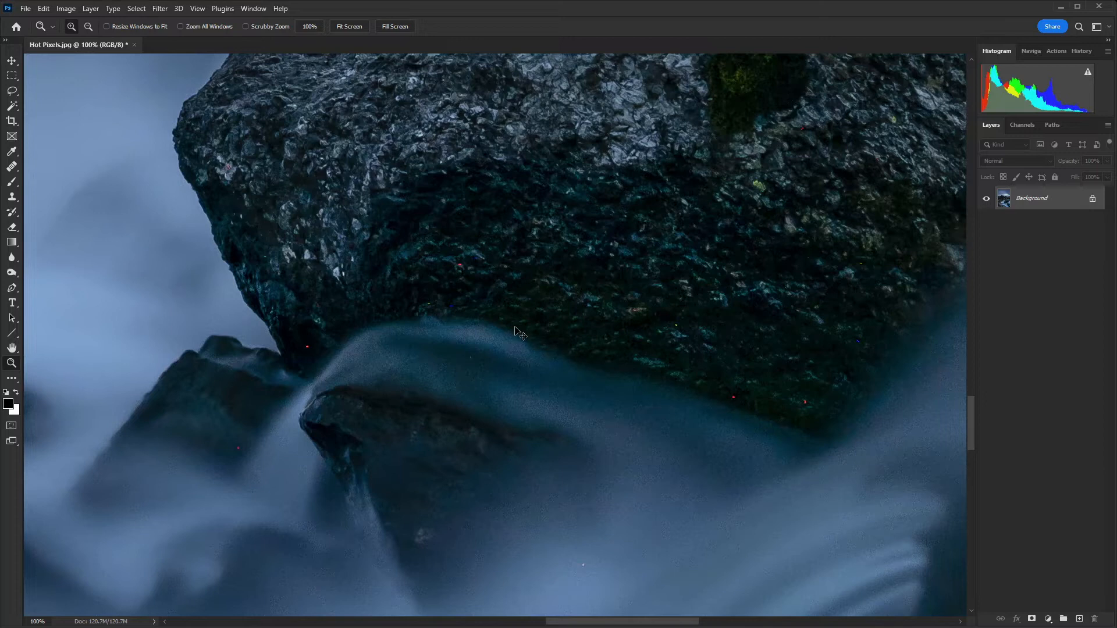
Duplicate the background layer and try the Dust & Scratches filter on the copy with a radius of 3 pixels
key(ctrl+j)
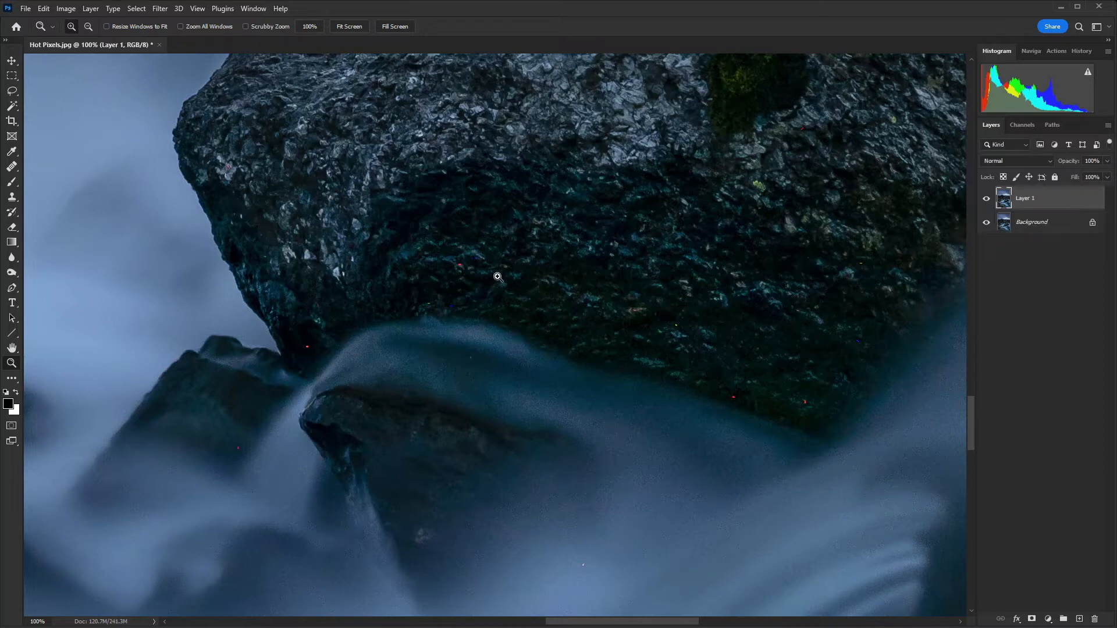
click(162, 10)
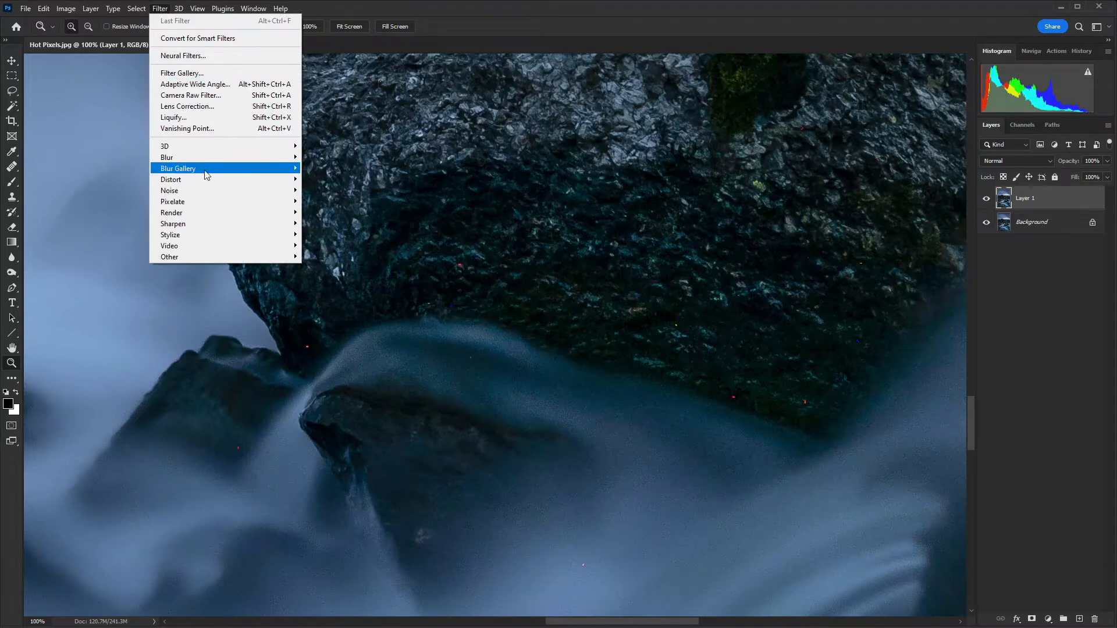
mouse_move(207, 190)
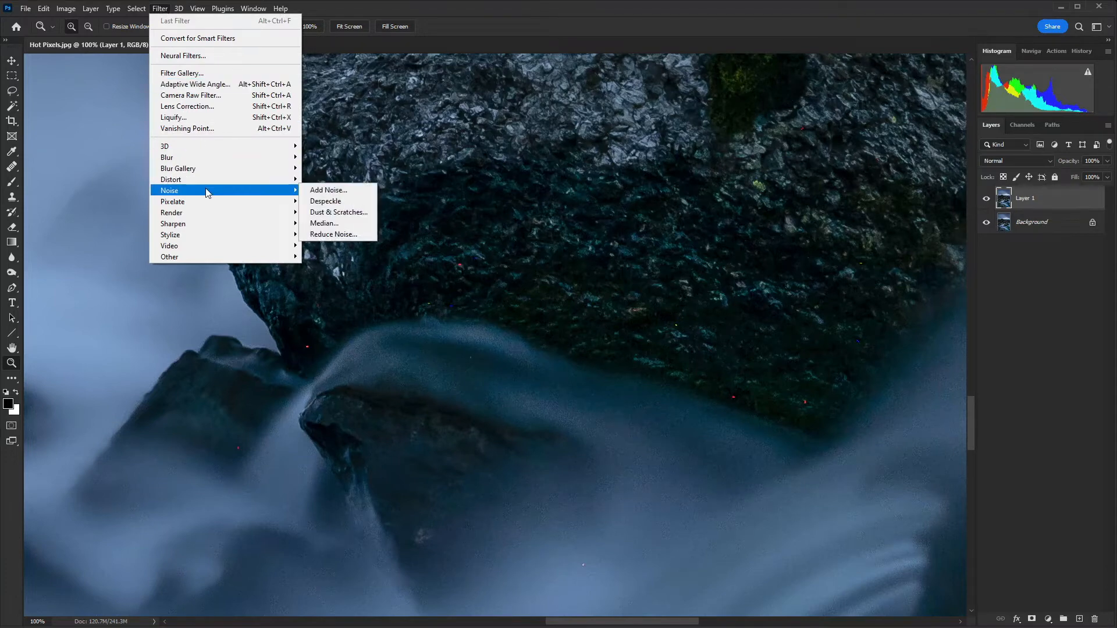
click(339, 212)
drag(1051, 388, 696, 211)
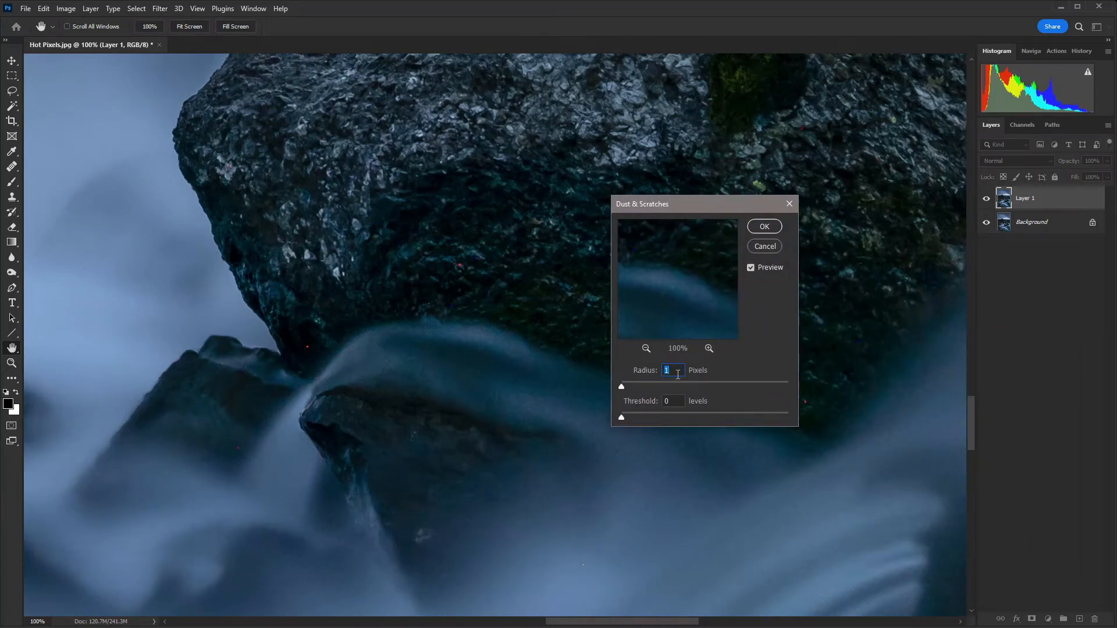
click(750, 268)
drag(625, 387, 624, 388)
drag(742, 206, 830, 243)
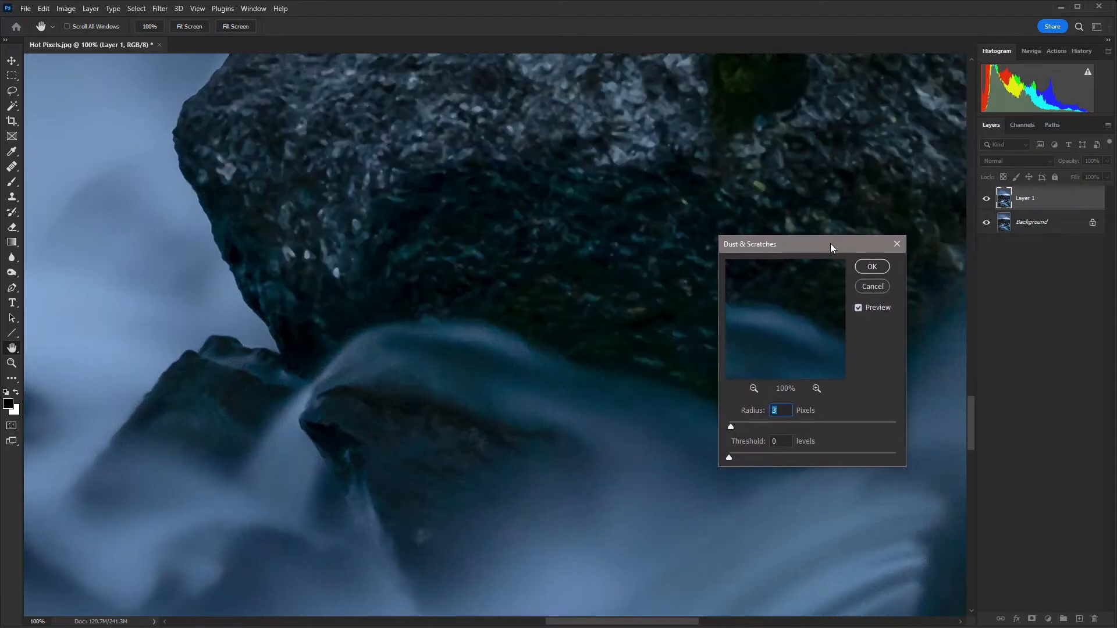
Compare the filter preview and try a 1-pixel radius, then discard the filter and delete the duplicate layer
click(859, 309)
click(859, 309)
drag(781, 411, 771, 411)
text(1)
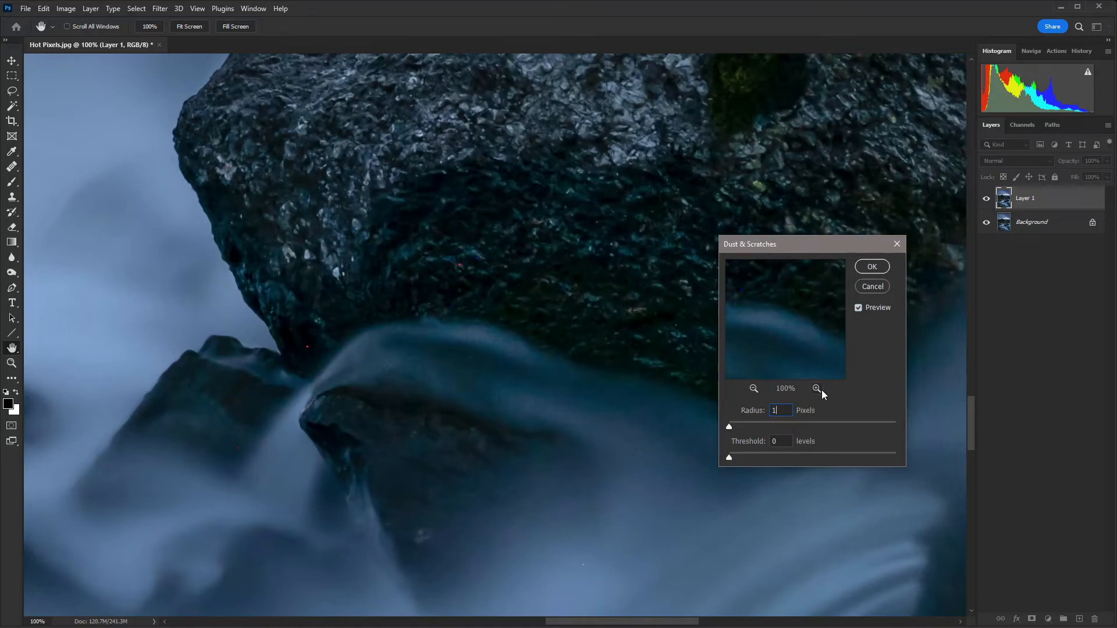
click(873, 286)
drag(1057, 206, 1096, 617)
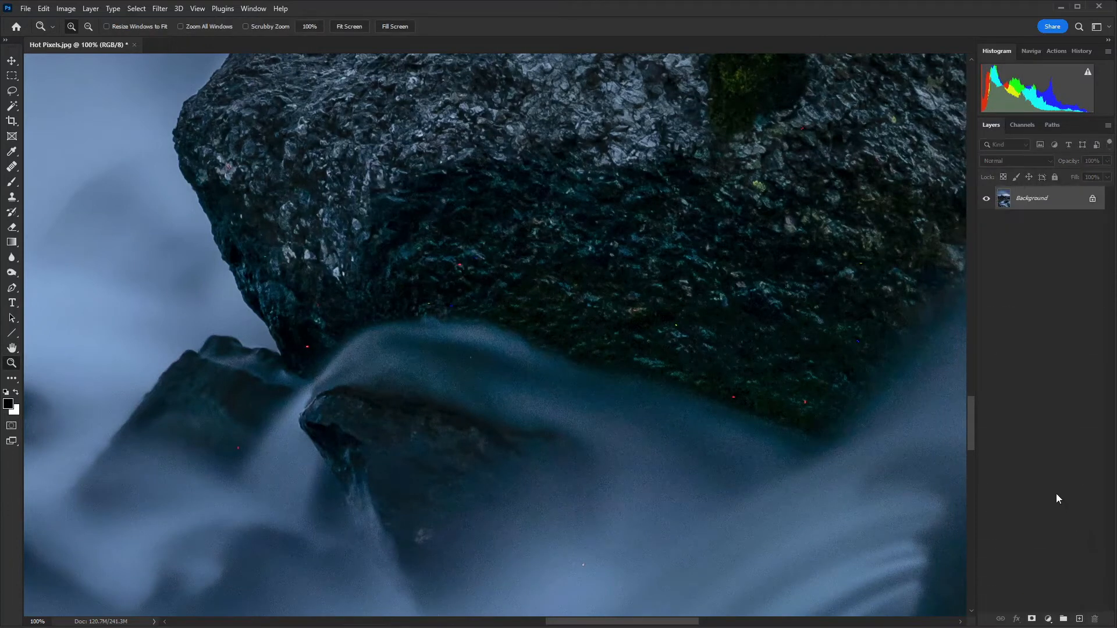
Add a new empty layer above the background and activate the Healing Brush, checking its brush size and hardness settings
key(h)
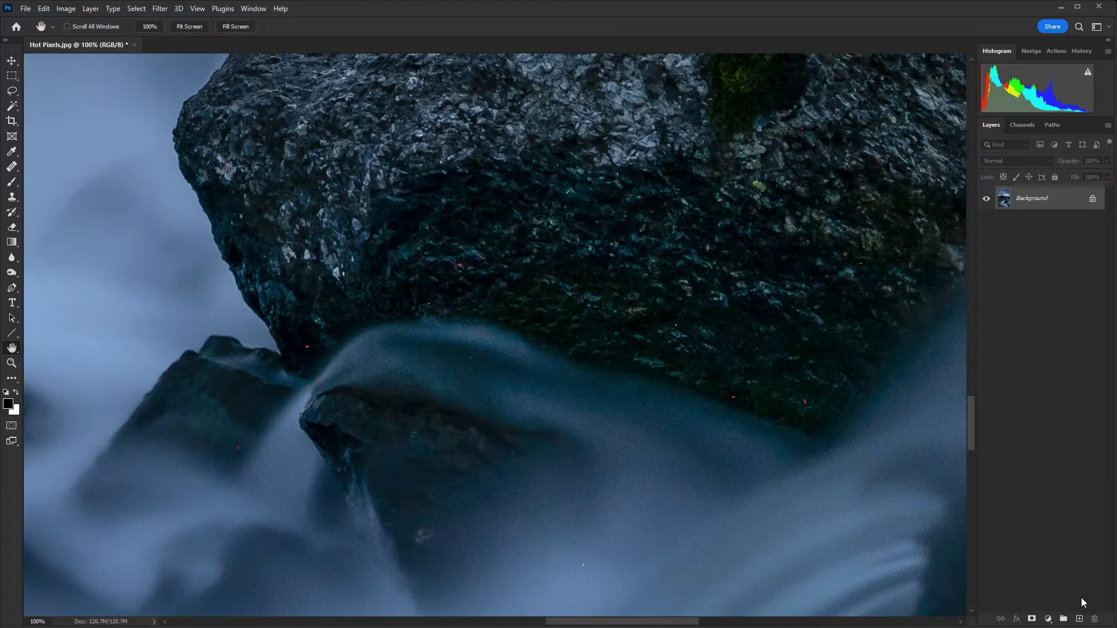
click(1080, 619)
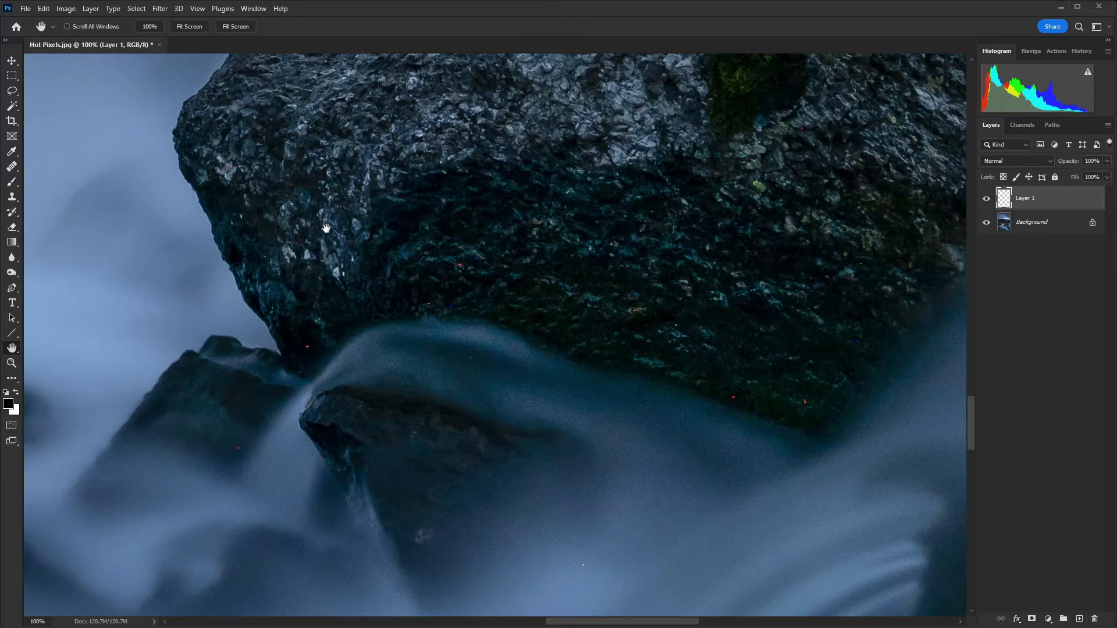
key(j)
right_click(12, 168)
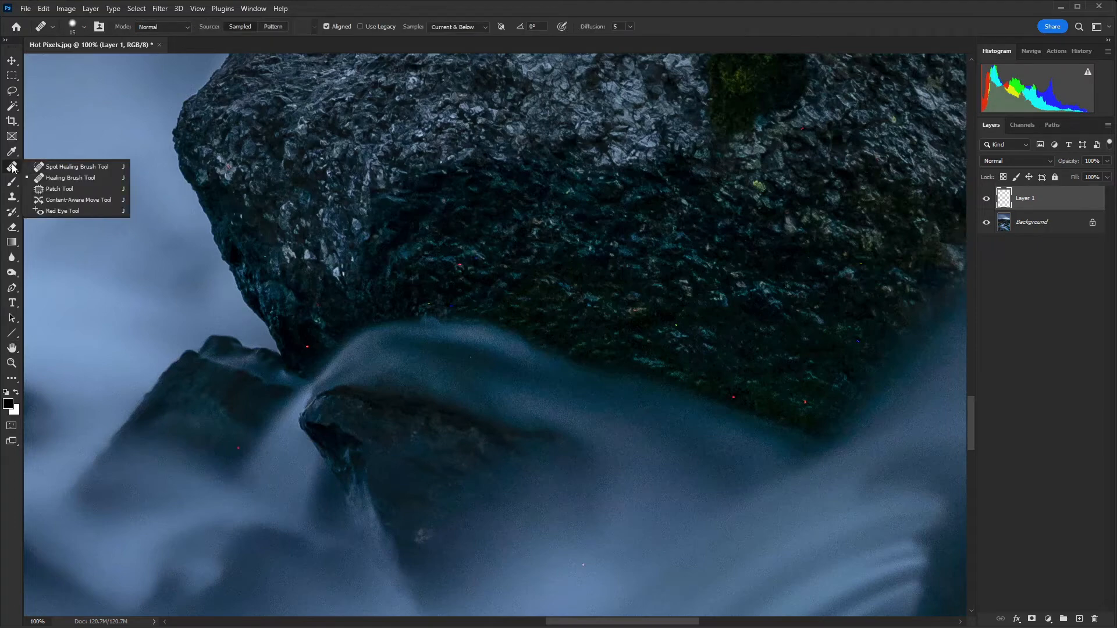
click(14, 168)
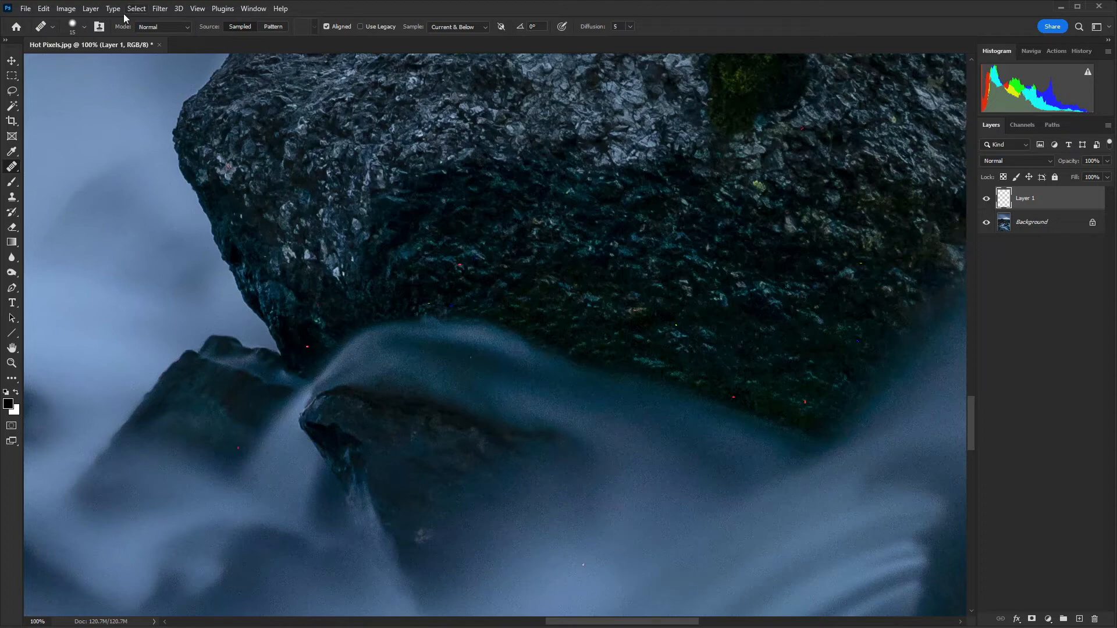
click(85, 27)
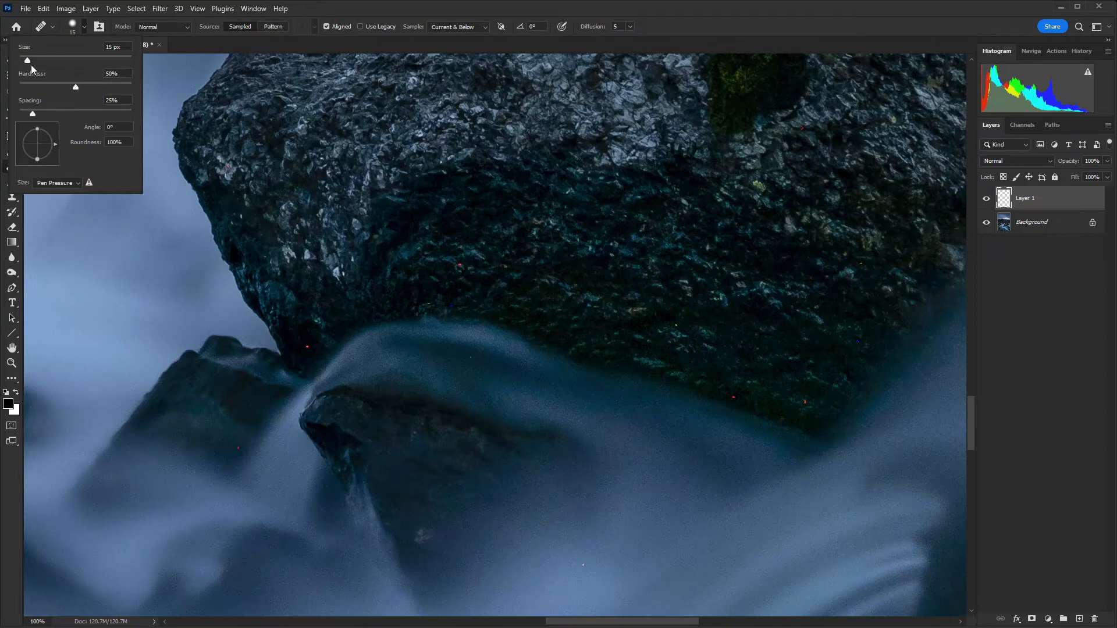
click(201, 42)
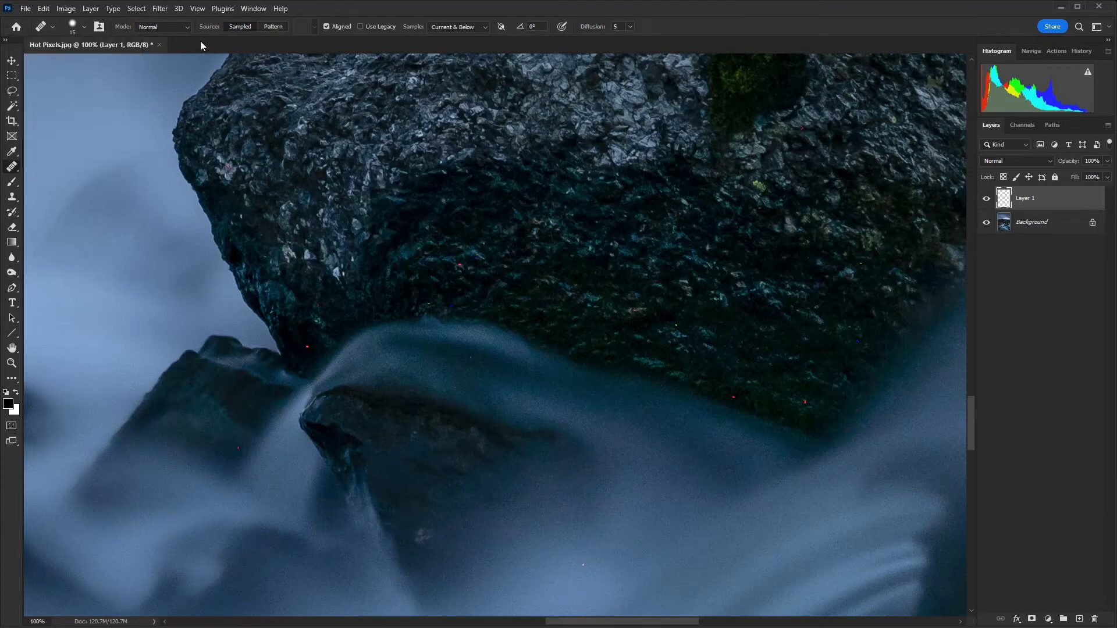
Heal the hot pixels in the foreground water, along the boulder's lower-right edge and on its dark face with a 15 px brush
key(bracketright)
key(bracketright)
key(bracketleft)
click(309, 348)
key(bracketright)
key(bracketleft)
click(583, 565)
click(733, 398)
click(804, 403)
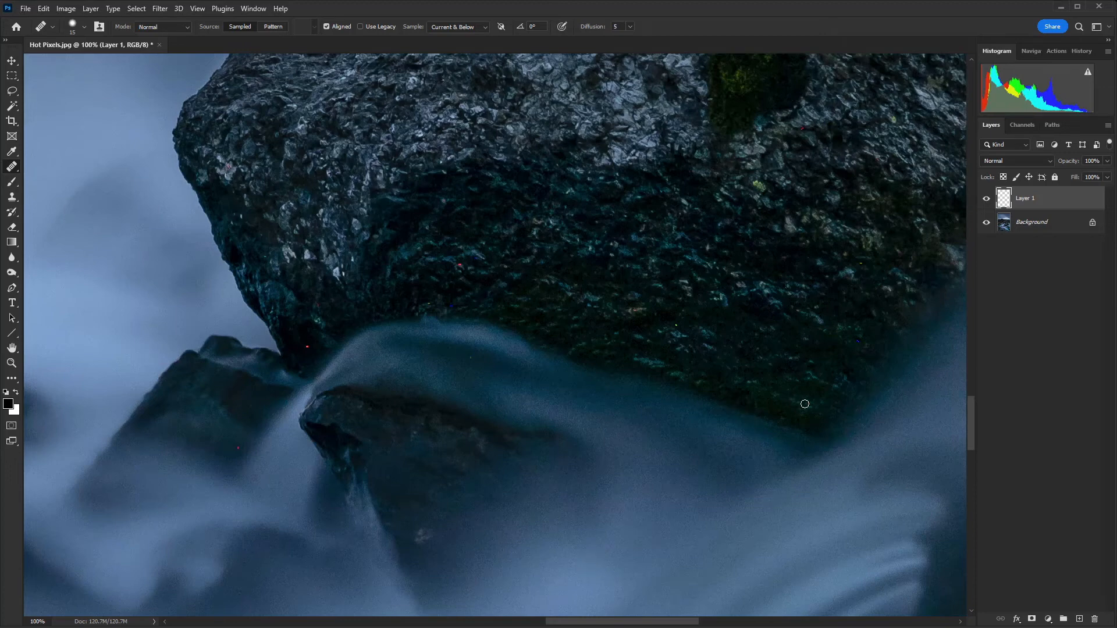
click(678, 327)
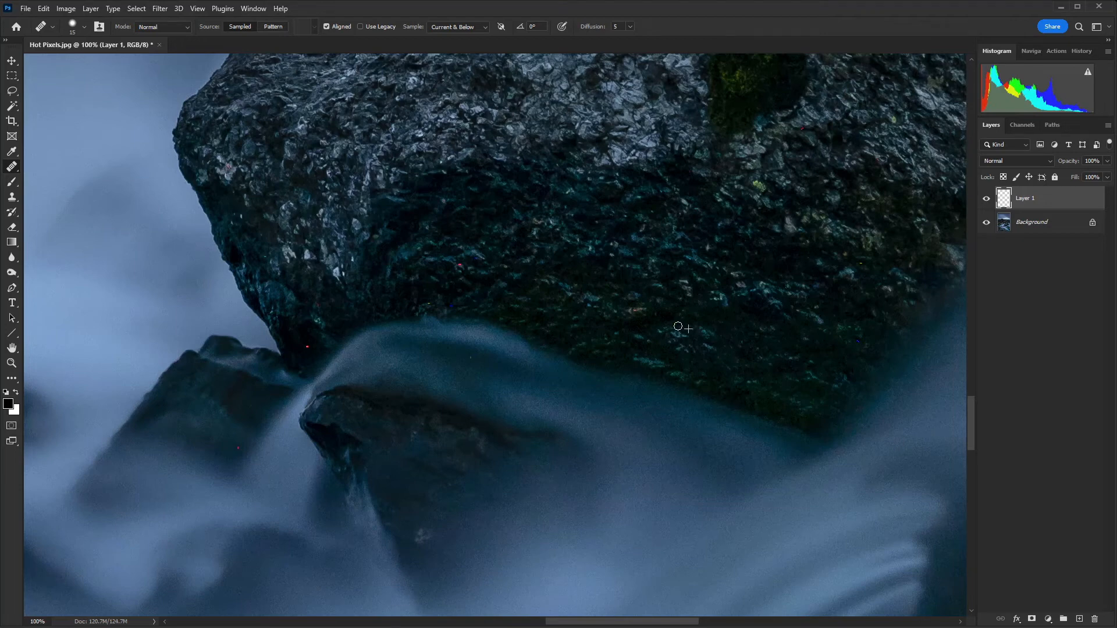
Heal the remaining hot pixels on the boulder's face, its waterline, its lower-left base and the small rock beside it
click(862, 265)
click(460, 265)
alt+click(436, 311)
click(429, 304)
click(307, 348)
click(238, 448)
Heal the coloured spot on the boulder just right of the mossy patch, using rock texture sampled beside it
click(803, 127)
alt+click(815, 128)
click(804, 128)
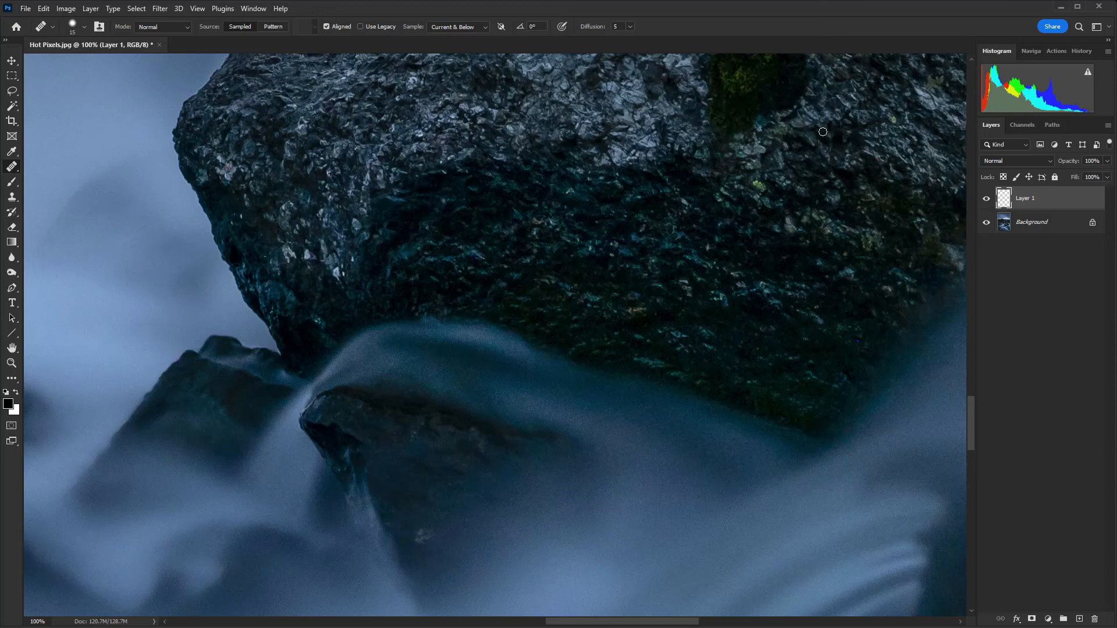